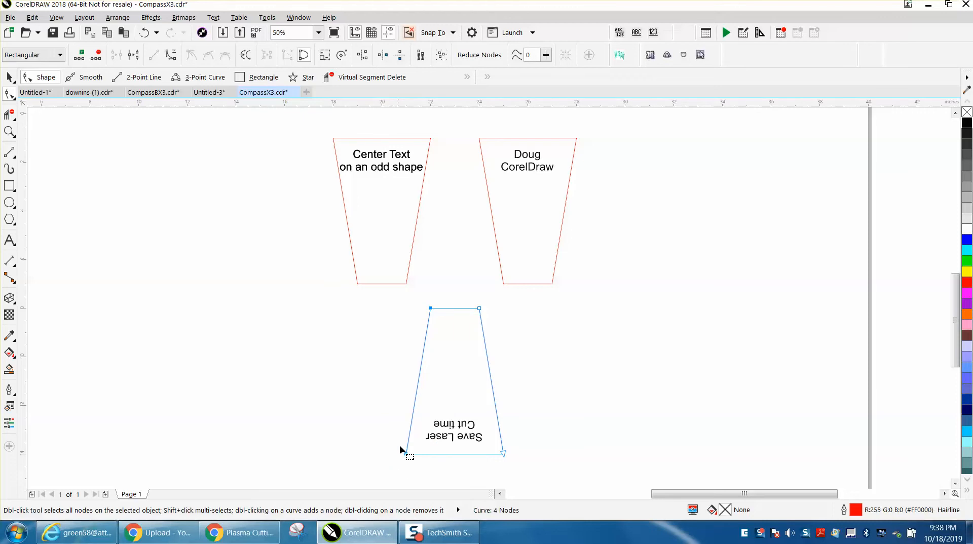
- Break apart the upside-down shape's outline at its two left nodes and delete the left slanted segment
left_click(134, 56)
left_click(429, 315)
key("Delete")
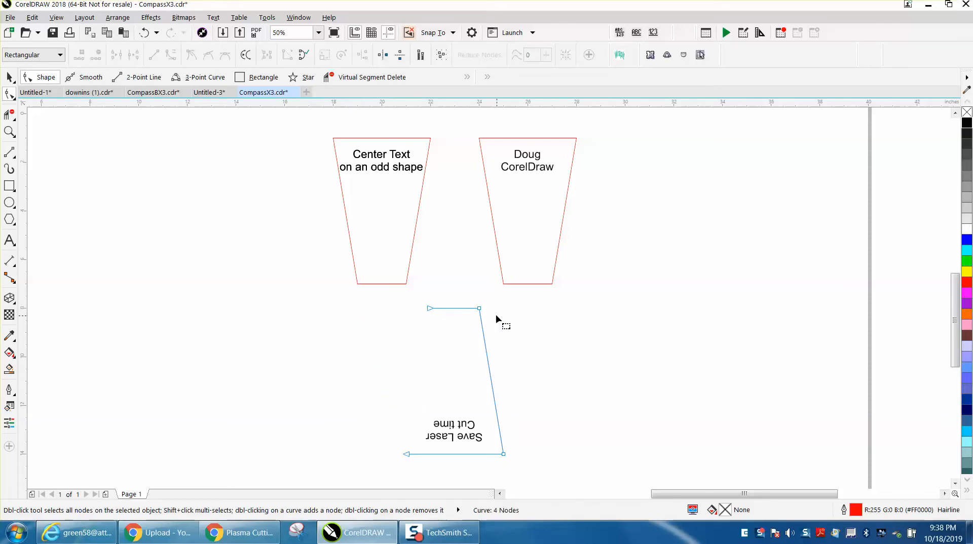
- Break apart the upside-down shape's outline at its two right nodes and delete the right slanted segment
left_click_drag(523, 475, 524, 474)
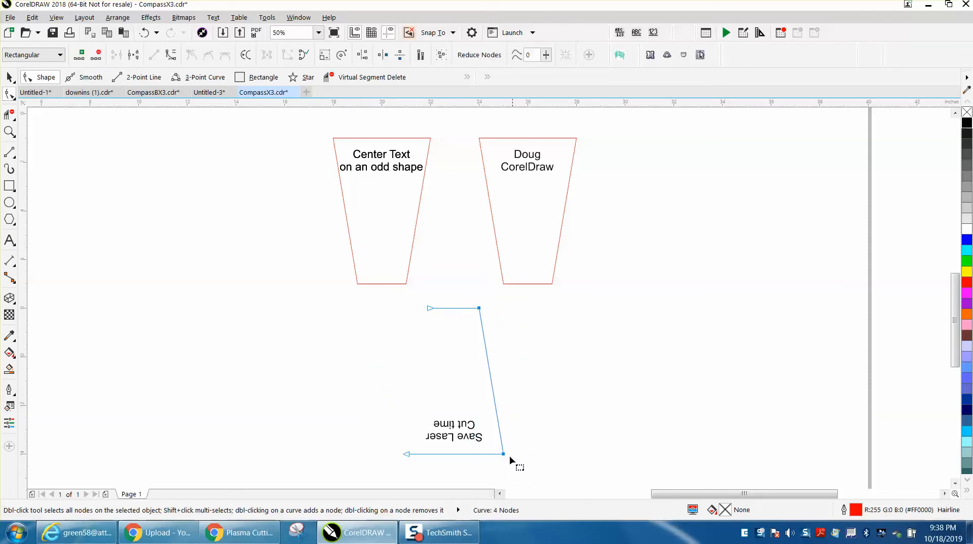
right_click(505, 455)
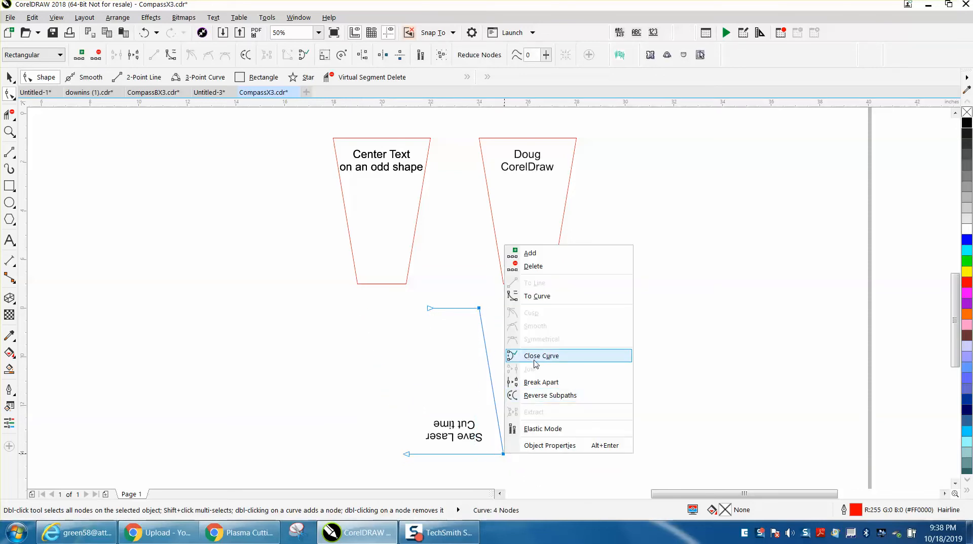
left_click(538, 384)
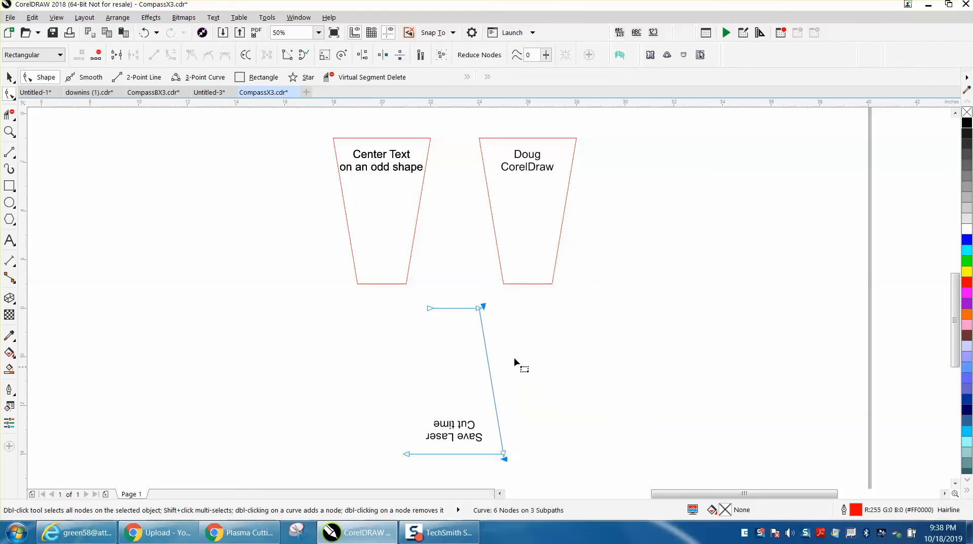
left_click_drag(505, 459, 566, 449)
key("Delete")
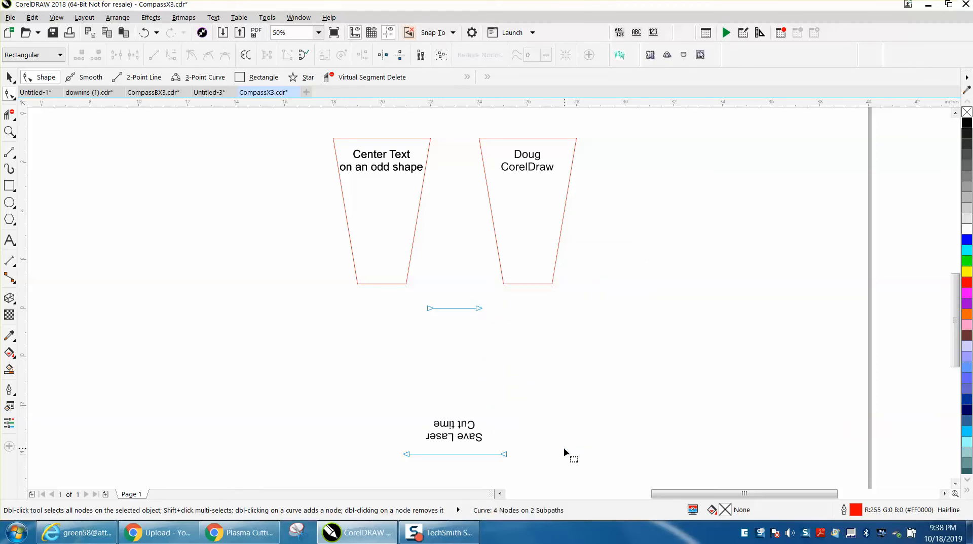
- Move the upside-down text and its two remaining horizontal lines up 7 inches, between the two upright shapes
left_click(9, 77)
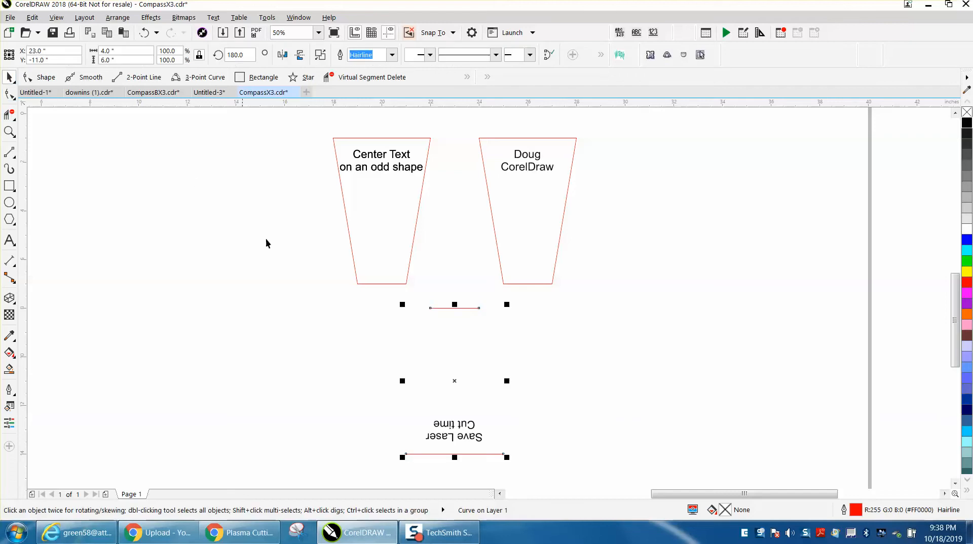
left_click_drag(339, 298, 577, 488)
key("Up")
key("Up")
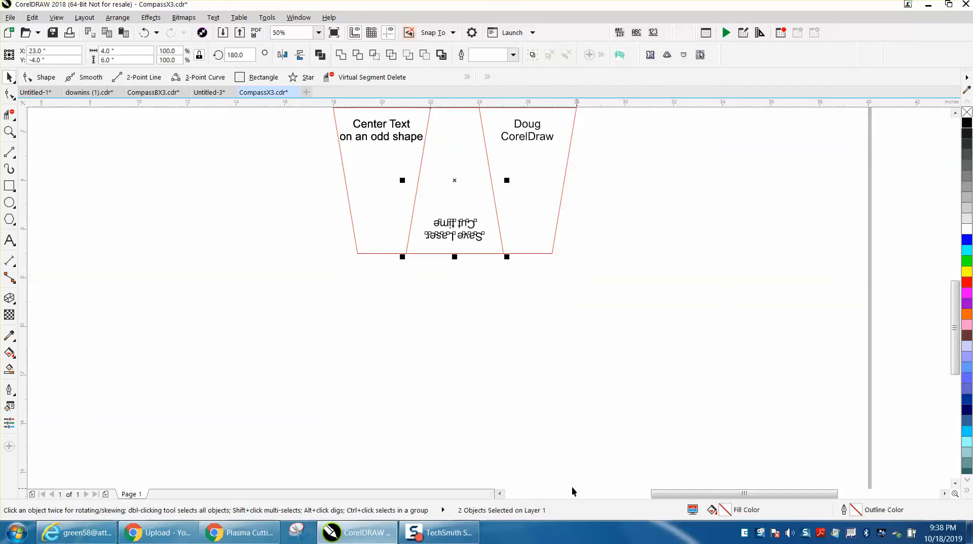
- Pull the two outer shapes sideways away from the middle lines, and undo both moves
scroll(399, 418, "down", 2)
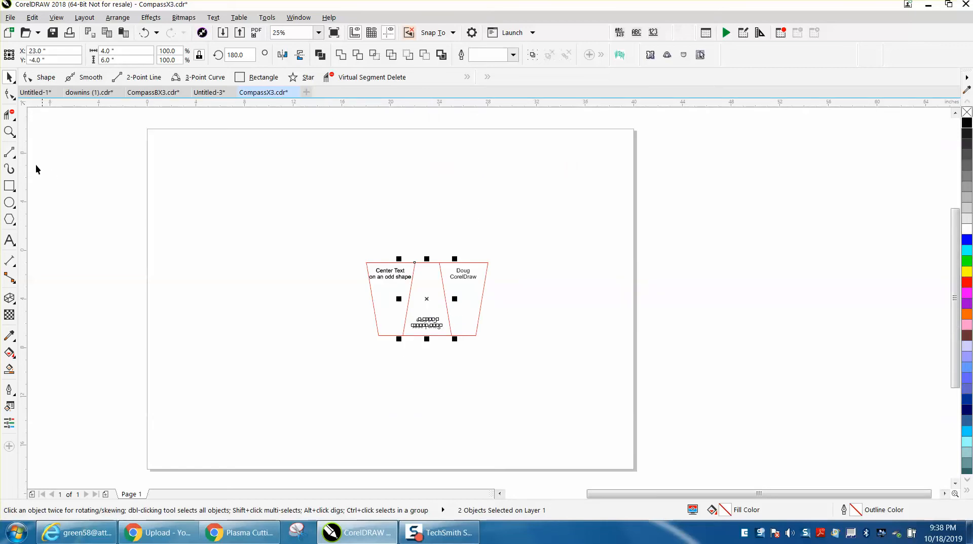
left_click(9, 131)
left_click_drag(341, 242, 551, 380)
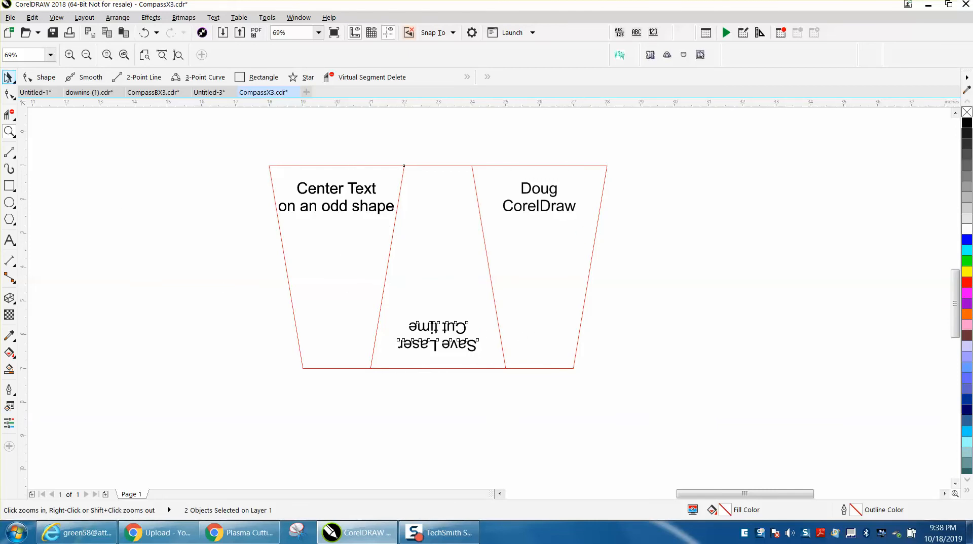
left_click(9, 77)
left_click(42, 95)
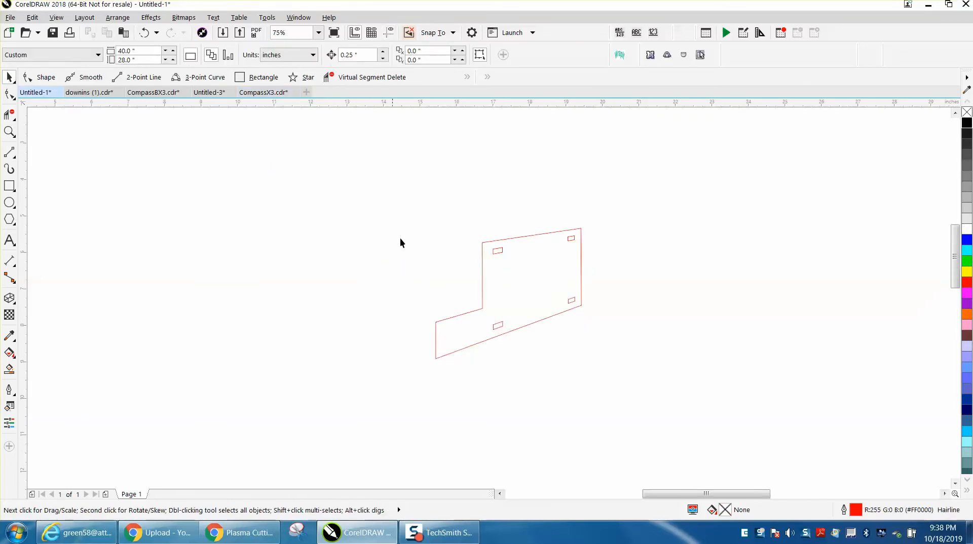
left_click(263, 93)
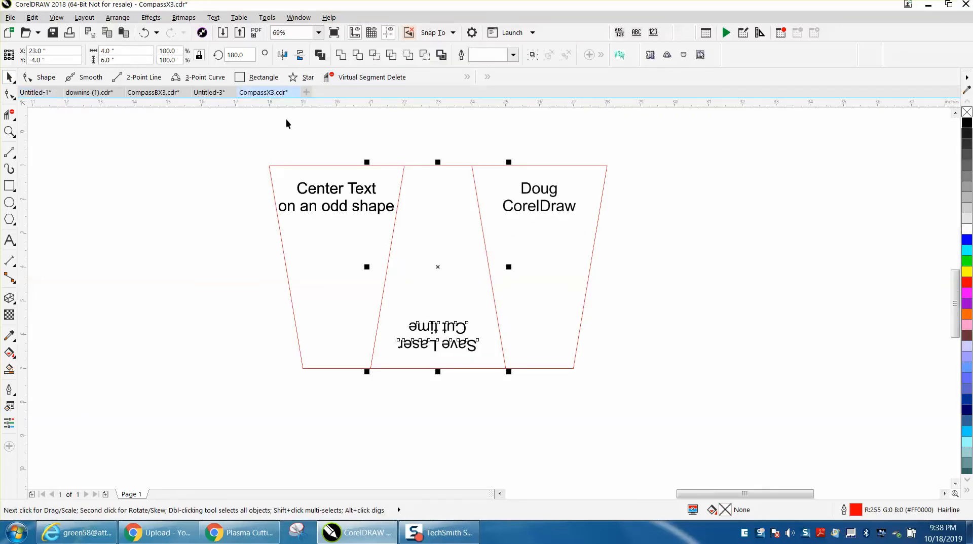
left_click(257, 230)
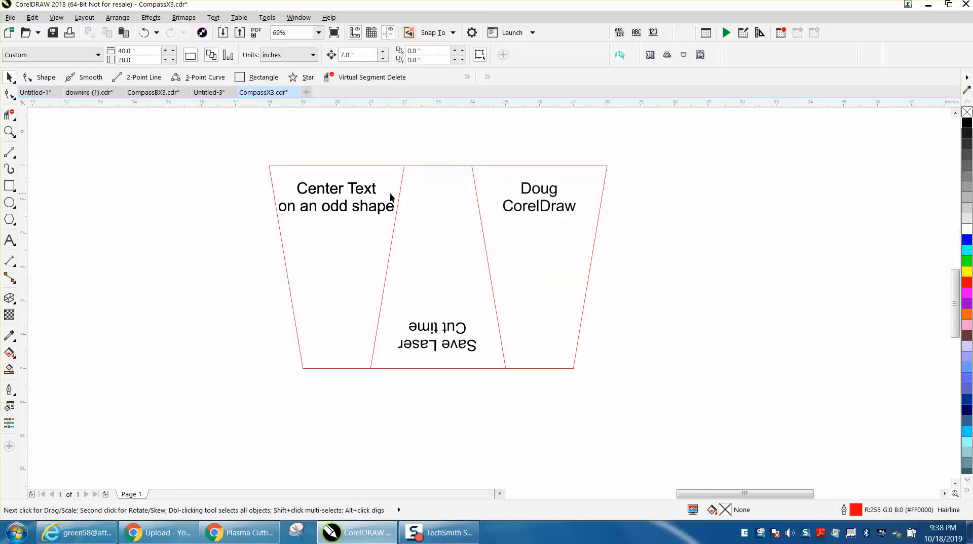
left_click_drag(388, 171, 288, 165)
left_click_drag(521, 167, 608, 166)
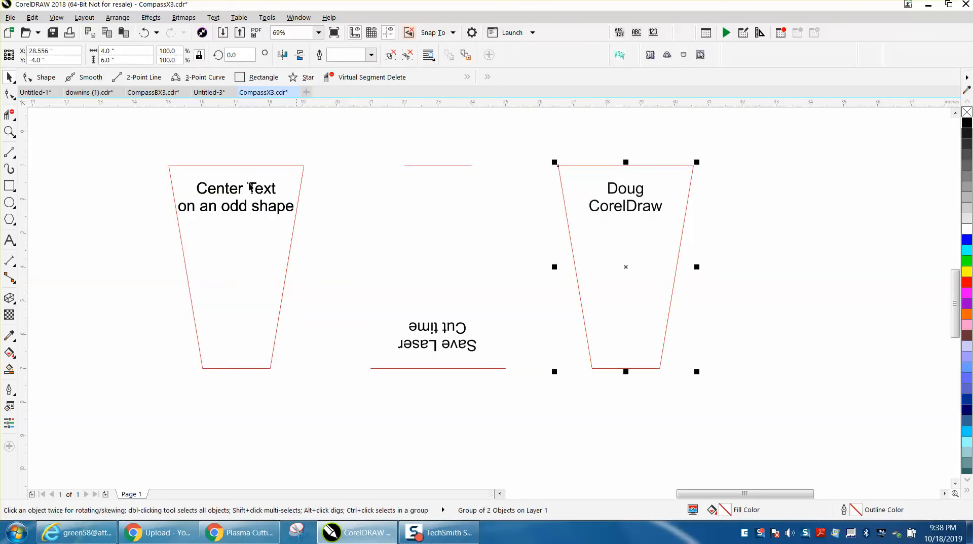
left_click(144, 33)
left_click(145, 34)
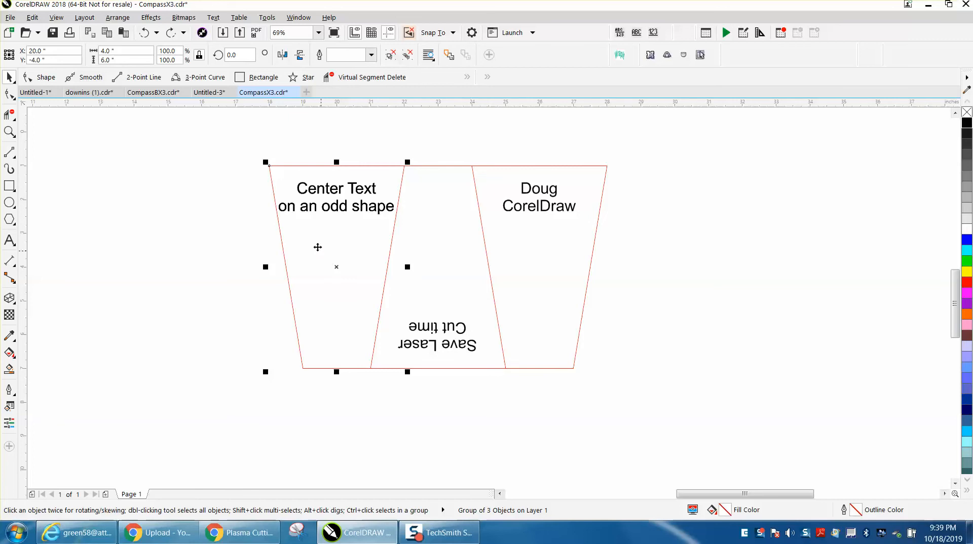
- Select all three nested shapes with their text and group them
scroll(330, 259, "down", 2)
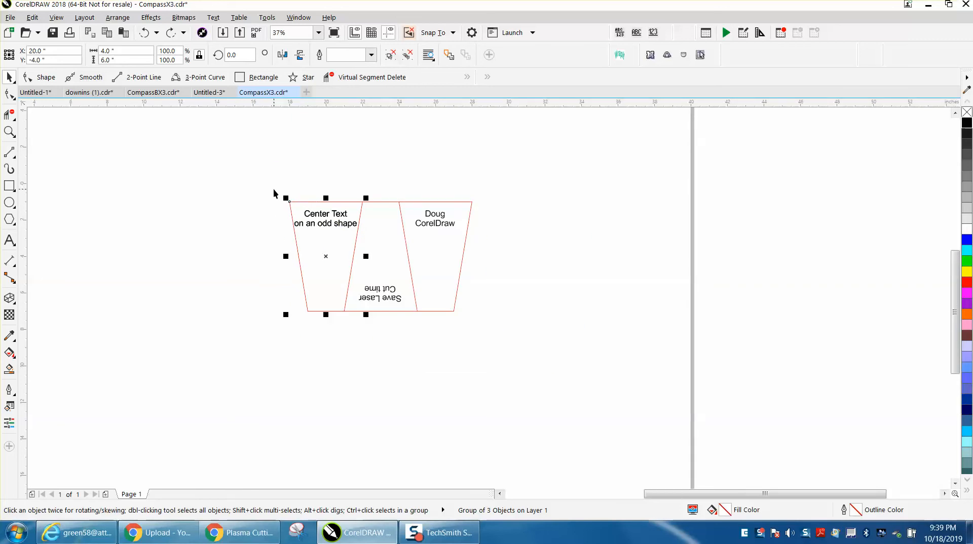
left_click_drag(274, 189, 538, 335)
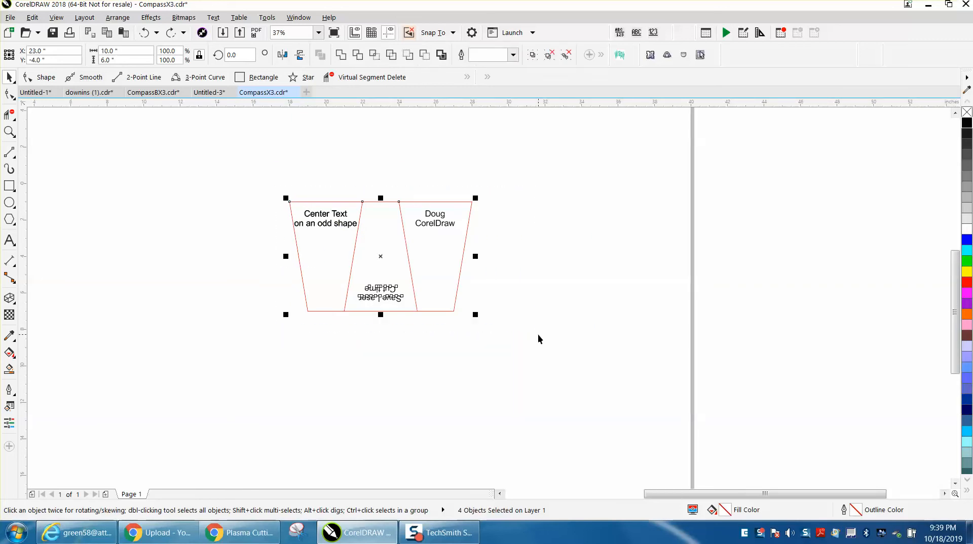
key("ctrl+g")
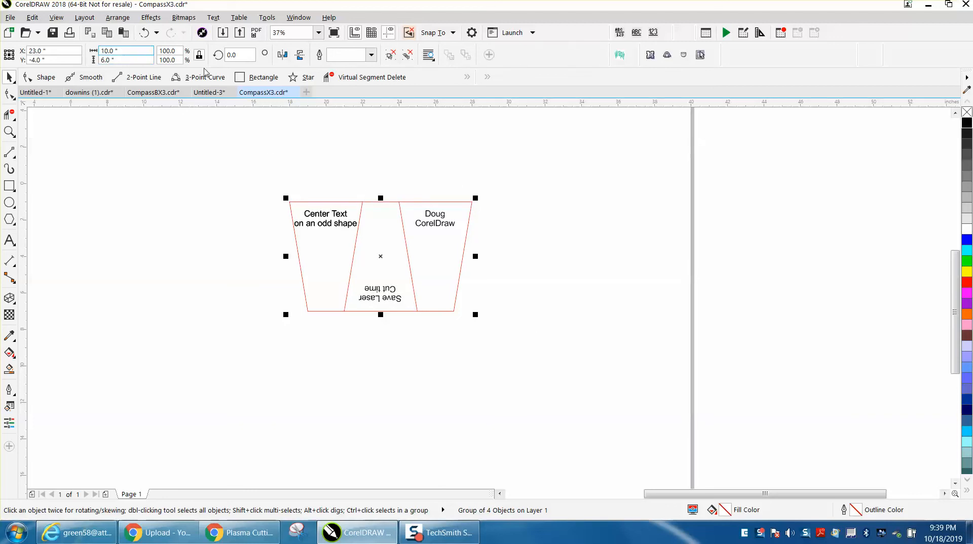
- Set the nudge distance to 10 inches, duplicate the group and shift the copy one nudge to the right
left_click(323, 133)
left_click(354, 55)
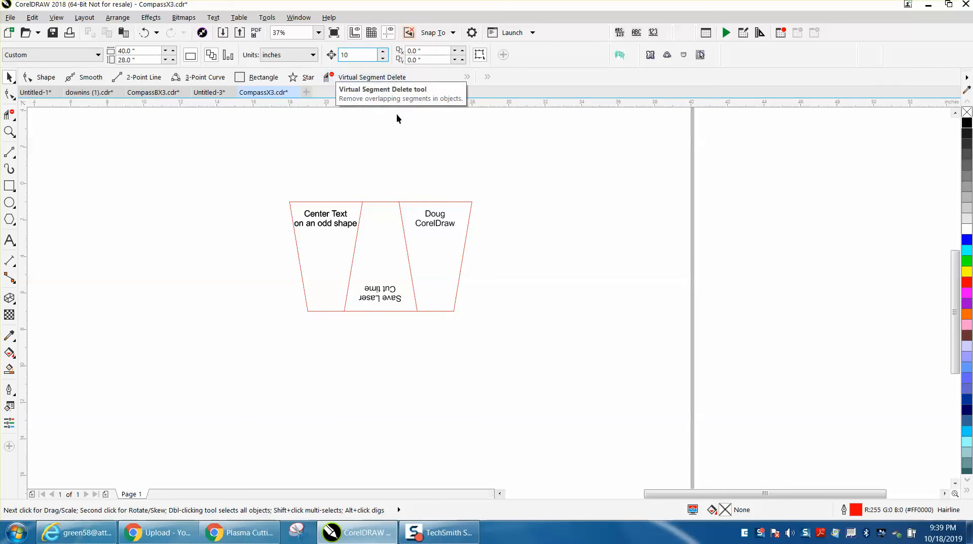
left_click(396, 201)
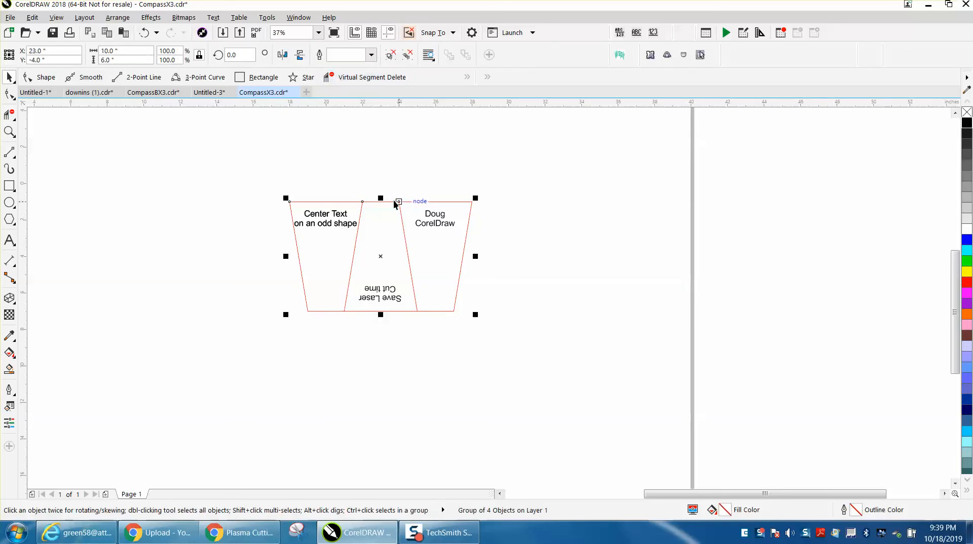
key("ctrl+d")
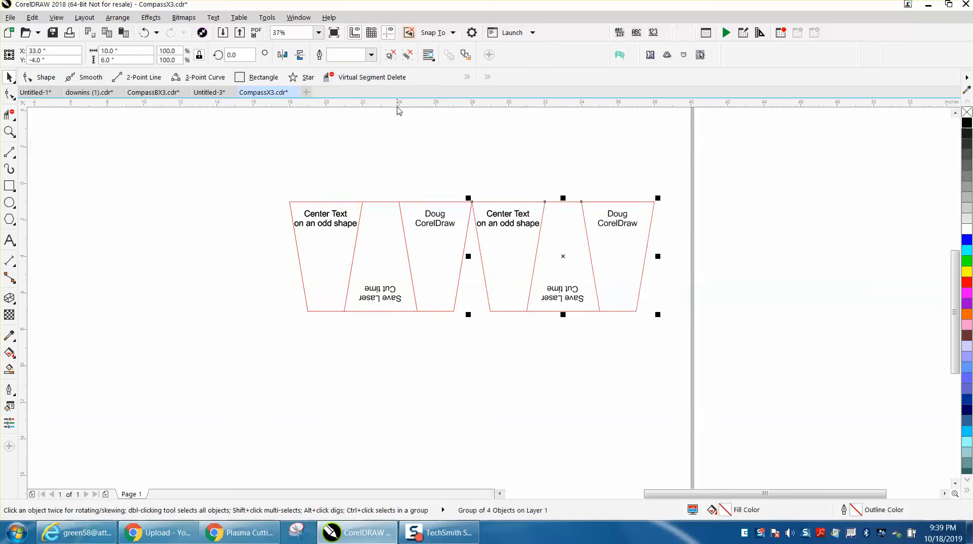
- Rotate the duplicated group by 180 degrees
double_click(243, 55)
type("180")
key("Return")
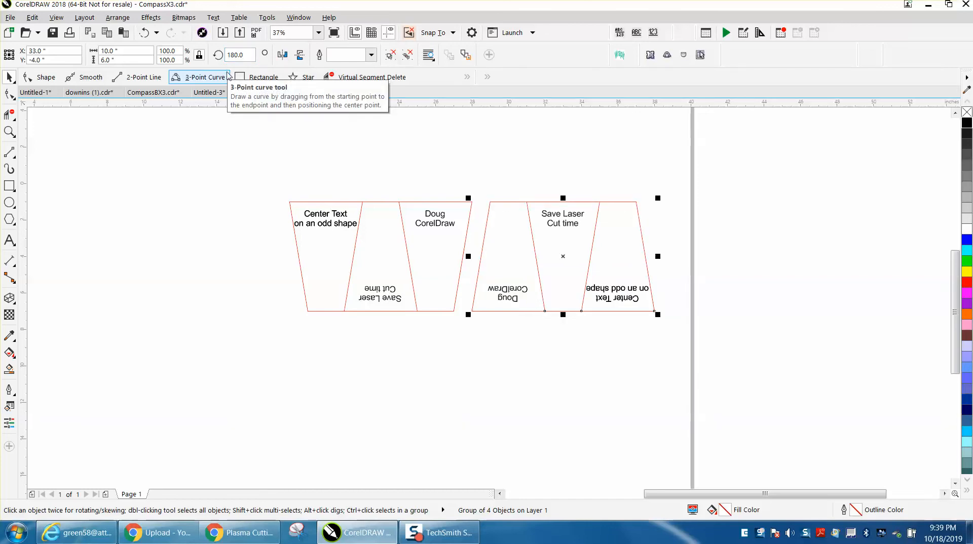
- Set the nudge distance to 1 inch, nudge the rotated copy left against the original group and nudge it back right
left_click(429, 148)
double_click(355, 55)
type("1")
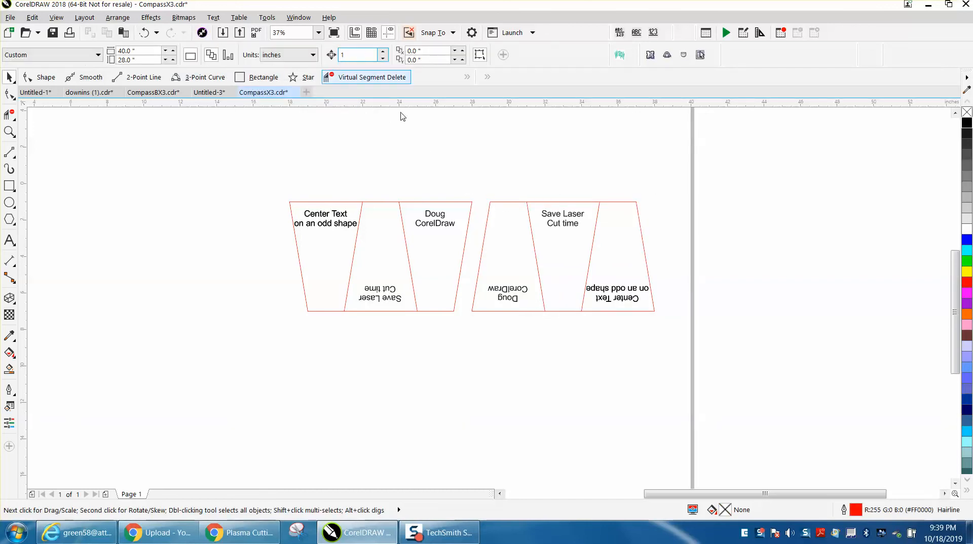
left_click(541, 202)
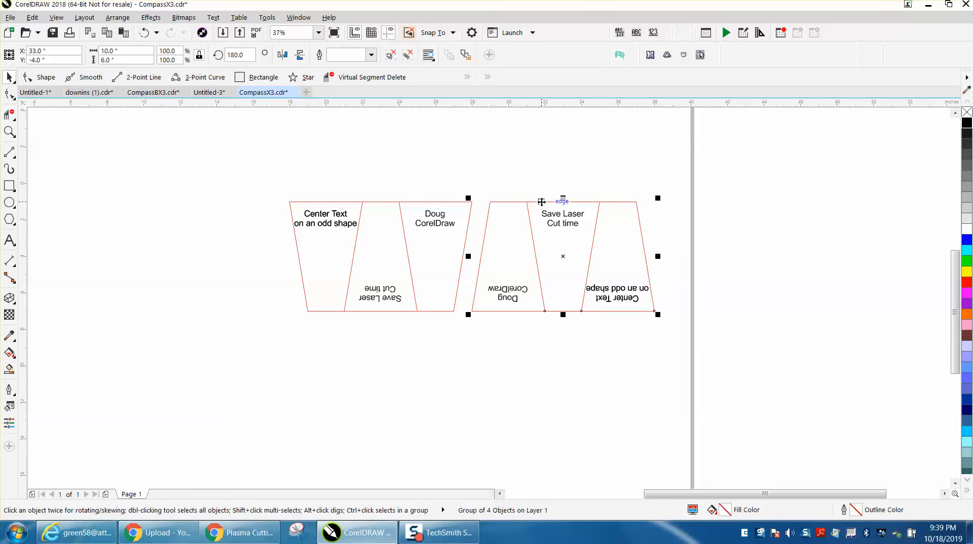
key("Left")
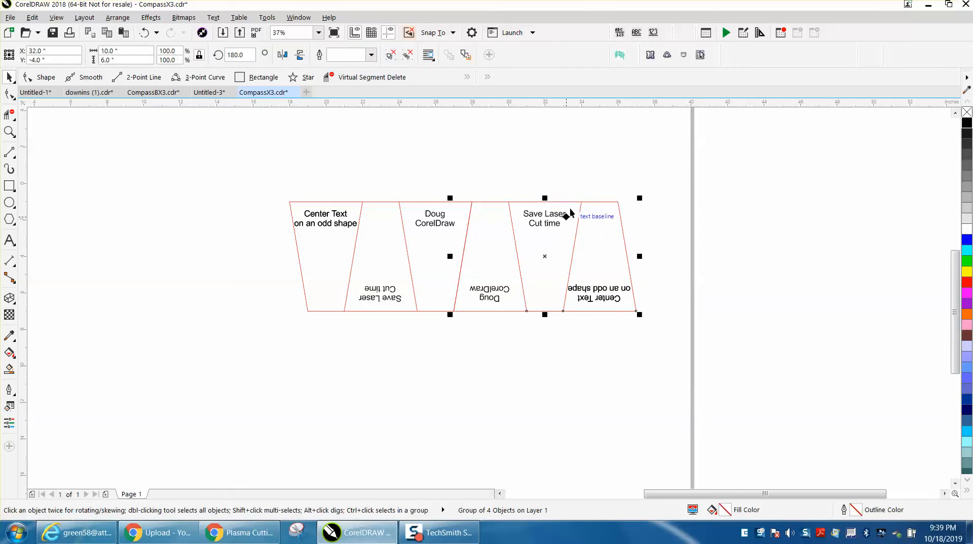
key("Right")
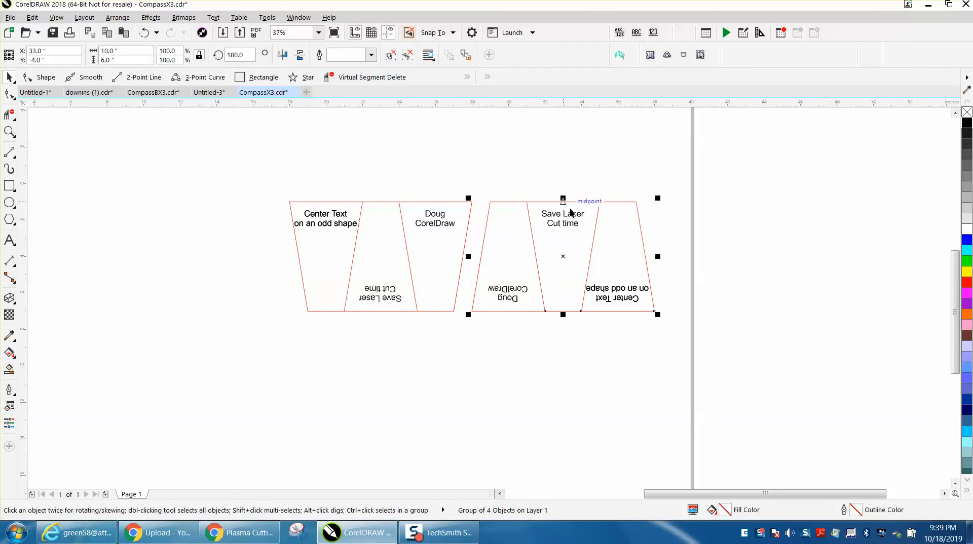
- Ungroup the original group of three nested shapes
left_click(488, 205)
left_click(466, 180)
left_click(470, 205)
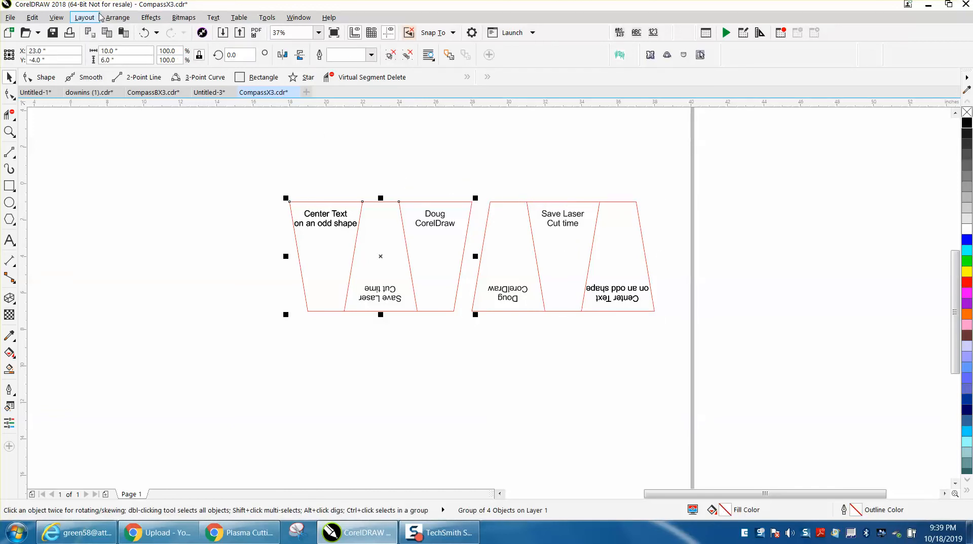
left_click(118, 18)
mouse_move(152, 242)
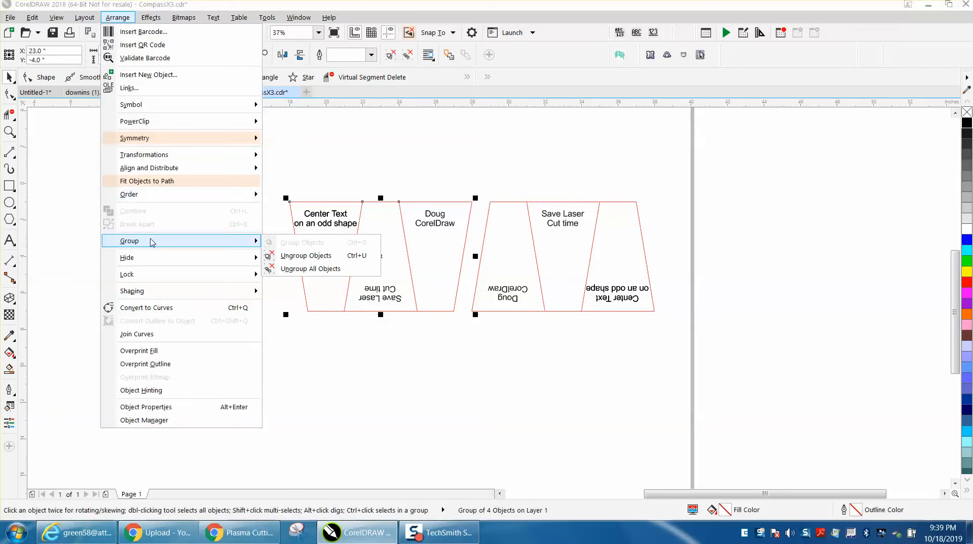
left_click(305, 255)
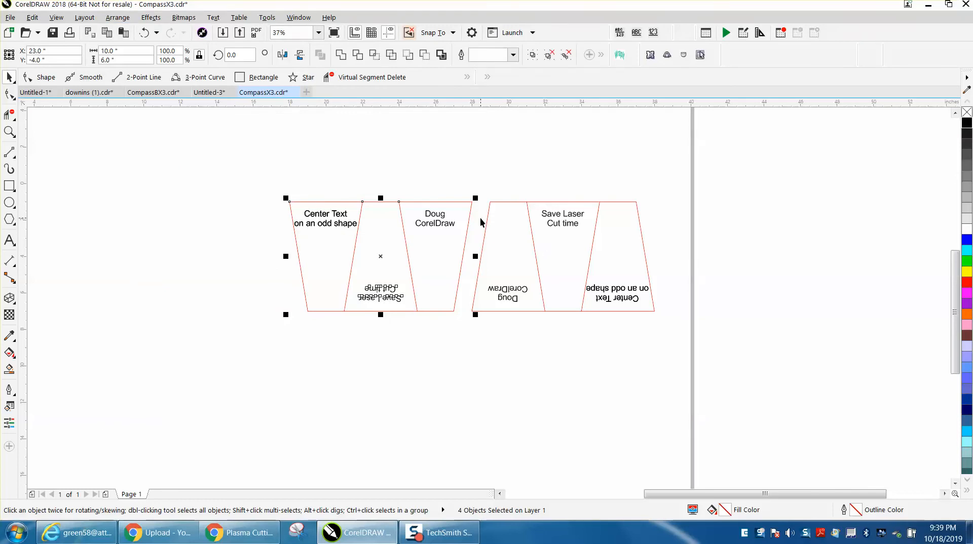
- Ungroup the CorelDraw-labelled shape at the right end of the original set from its text
left_click(9, 93)
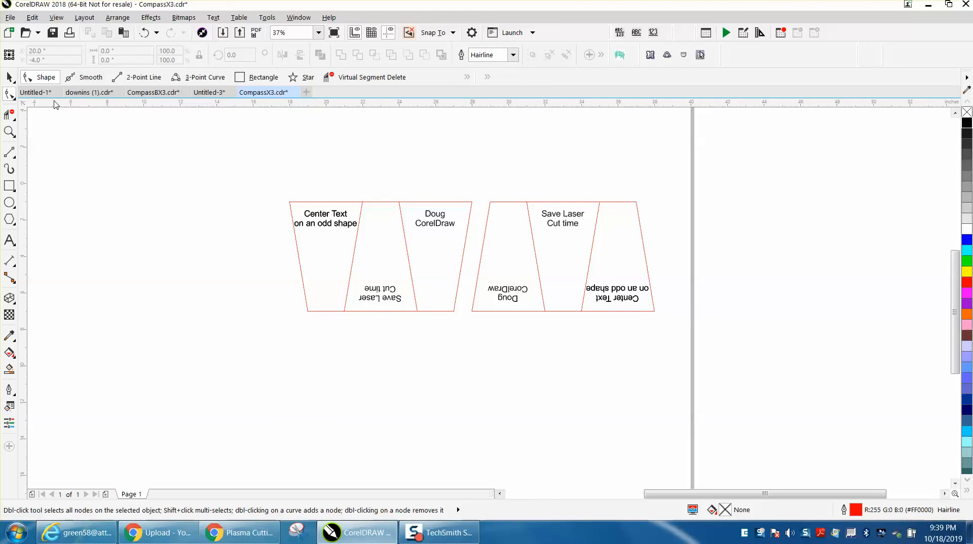
left_click(9, 77)
left_click(367, 202)
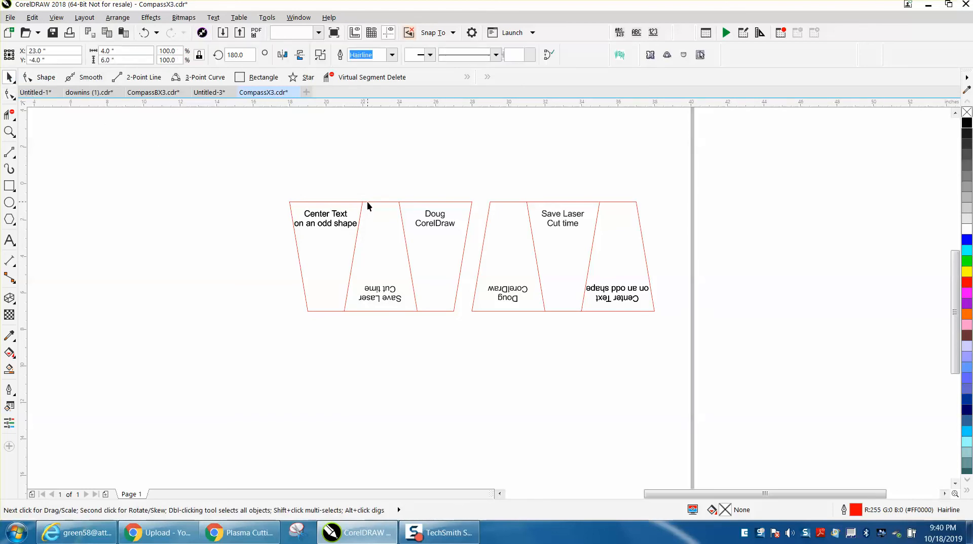
left_click(469, 210)
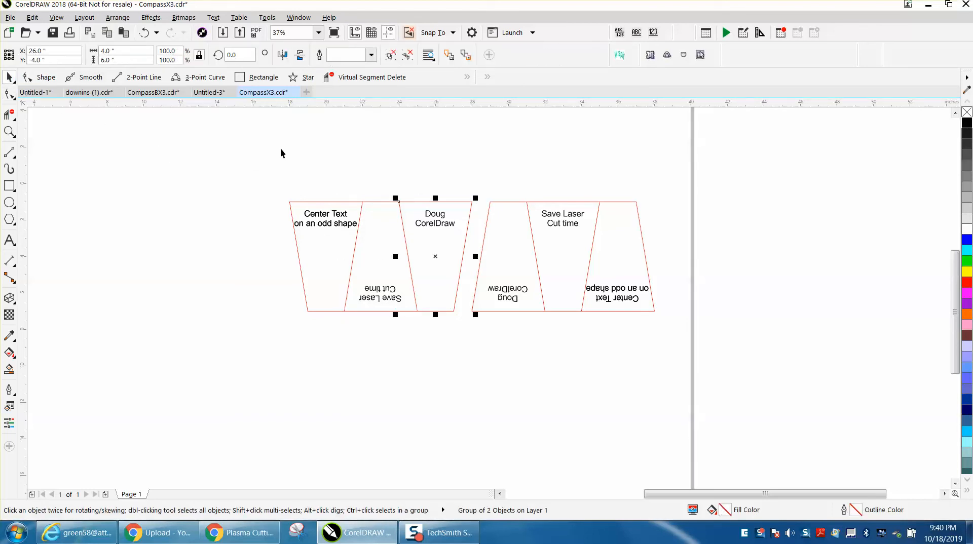
left_click(117, 17)
mouse_move(166, 242)
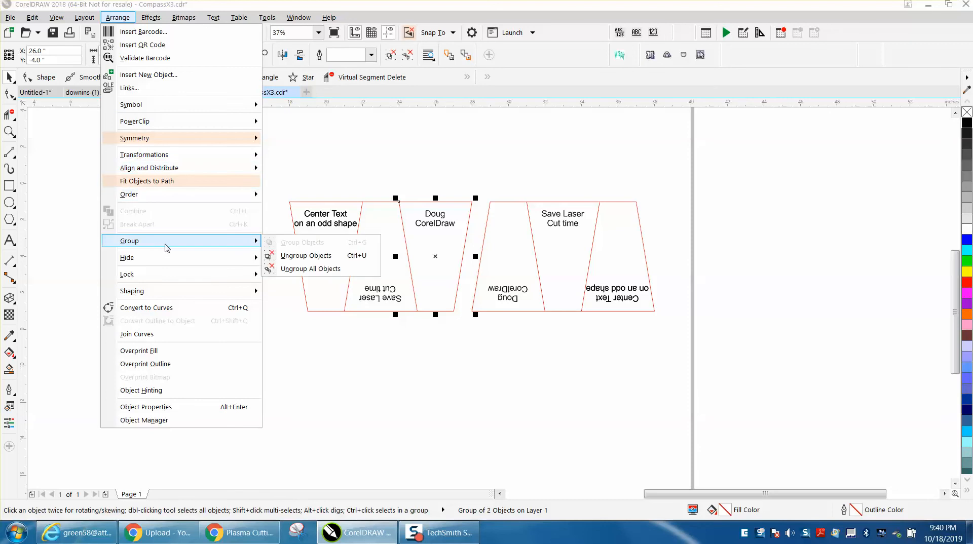
left_click(280, 258)
- Try deleting the two right nodes of the original CorelDraw-labelled shape, and undo the deletion
key("F10")
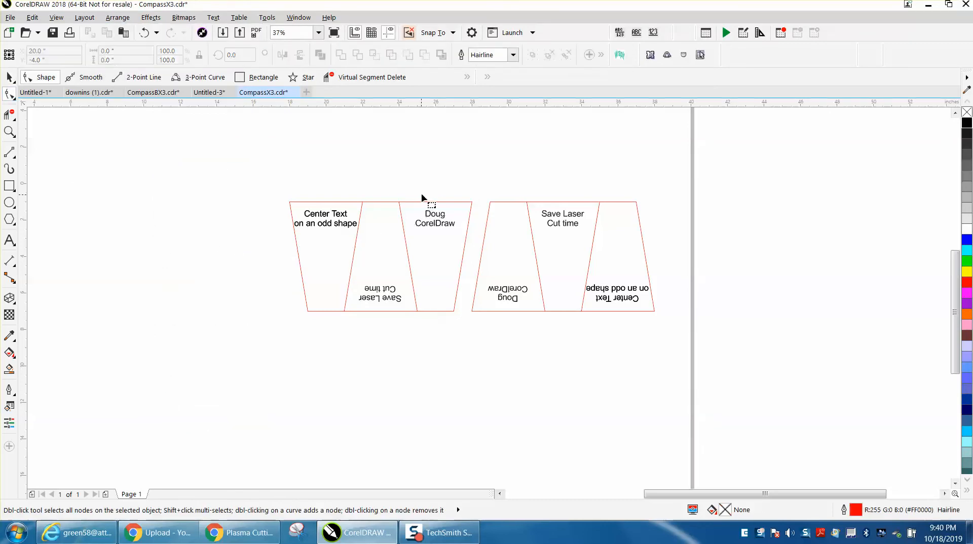
left_click(459, 201)
left_click_drag(466, 312, 479, 331)
key("Delete")
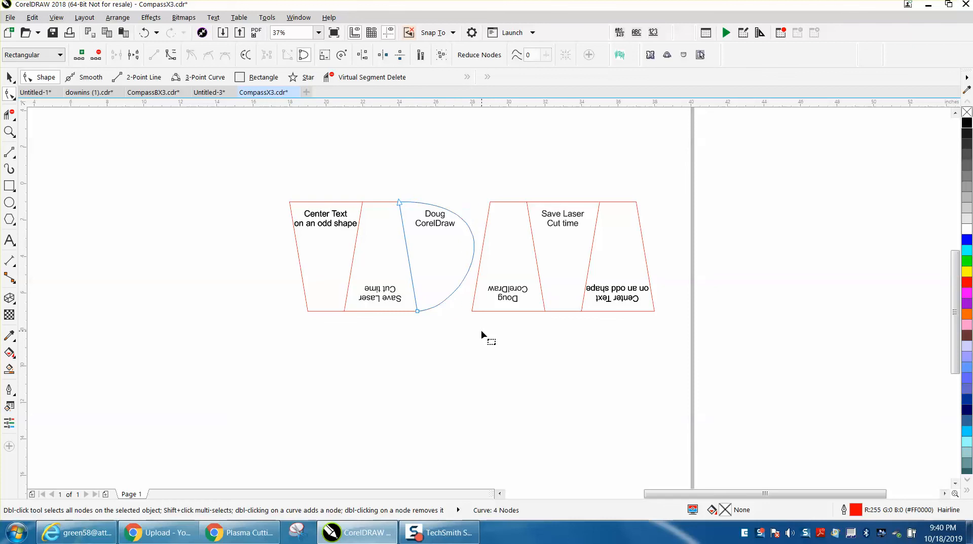
left_click(145, 33)
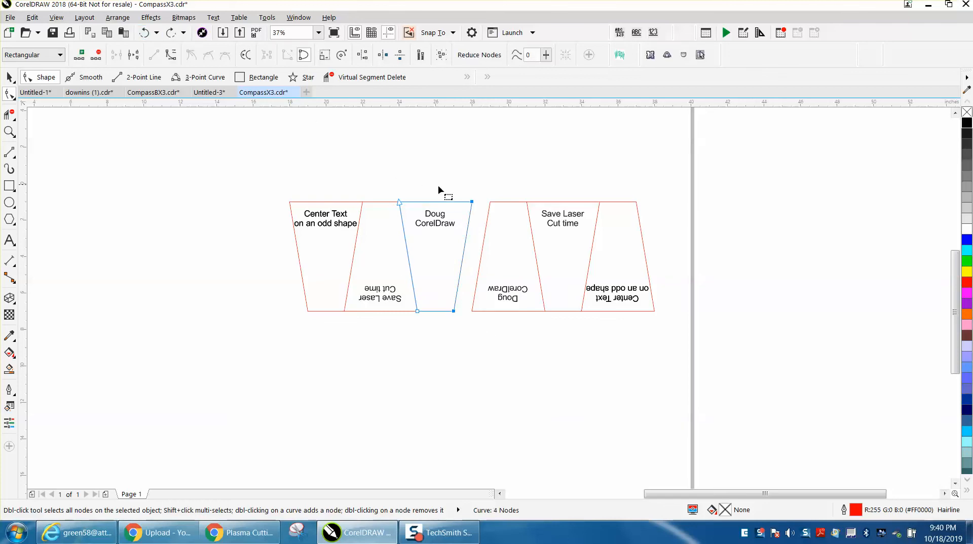
- Break the original CorelDraw-labelled shape at its two right corner nodes and delete the separated right edge
left_click(135, 54)
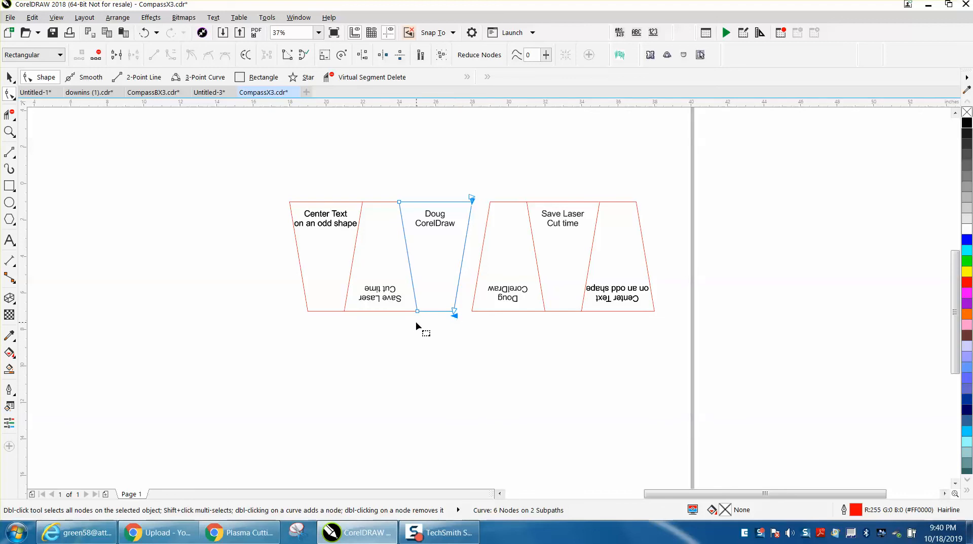
left_click(461, 311)
key("Delete")
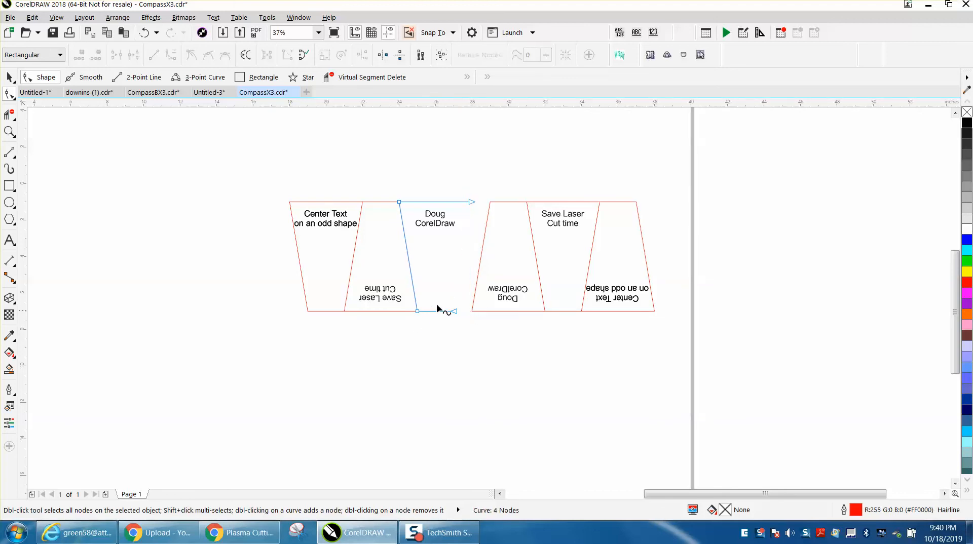
left_click(10, 77)
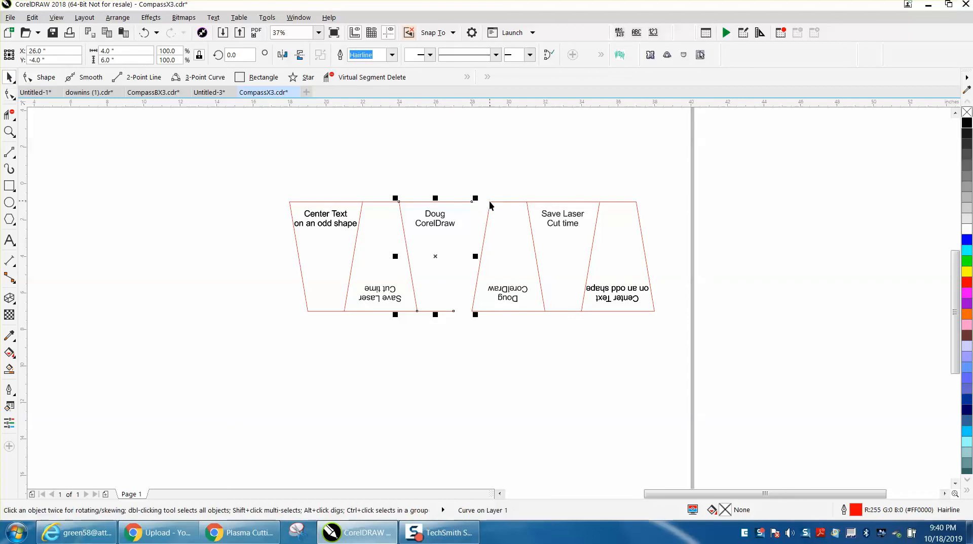
- Move the rotated group 1 inch left so its slanted edge closes the open side of the original CorelDraw-labelled shape
left_click(525, 203)
left_click_drag(525, 202, 507, 202)
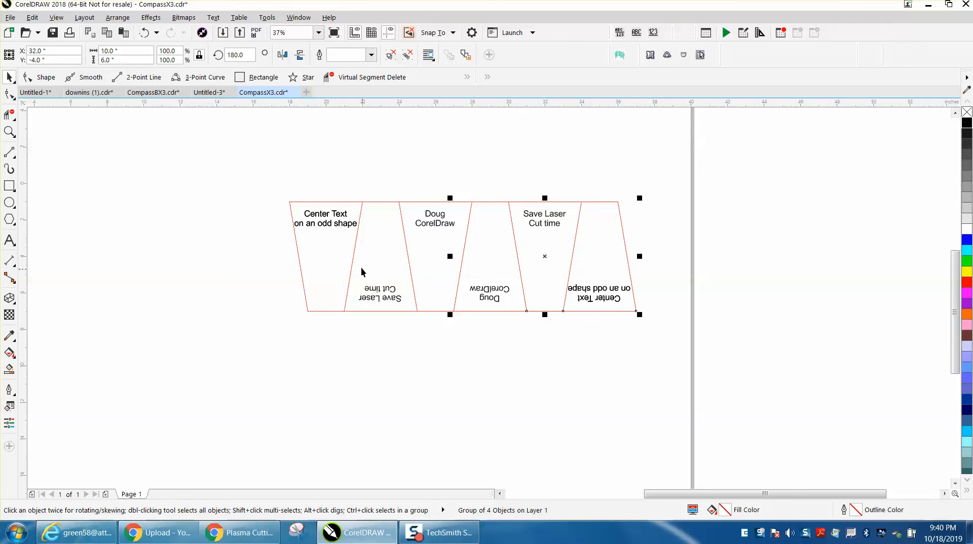
left_click(373, 186)
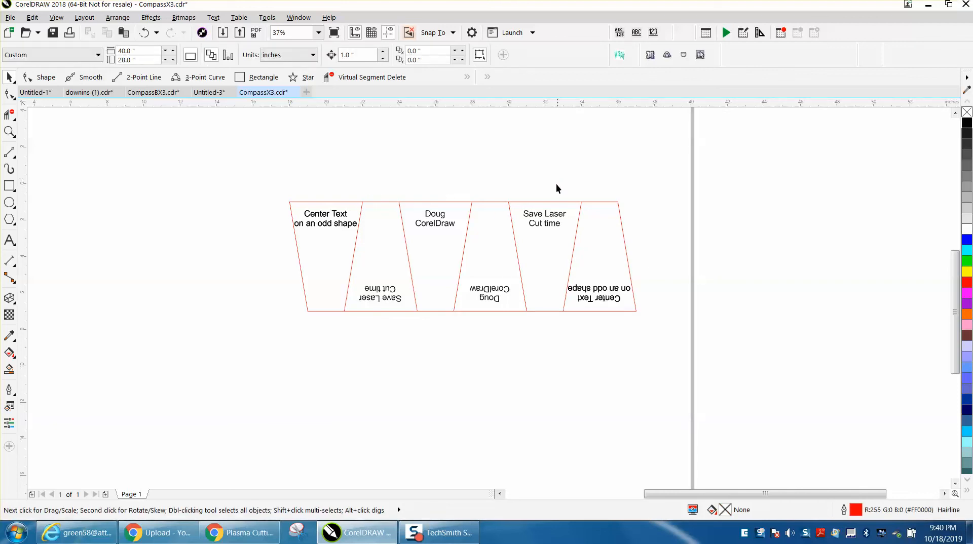
- Ungroup the rotated set of nested shapes into its separate labelled shapes
left_click(552, 216)
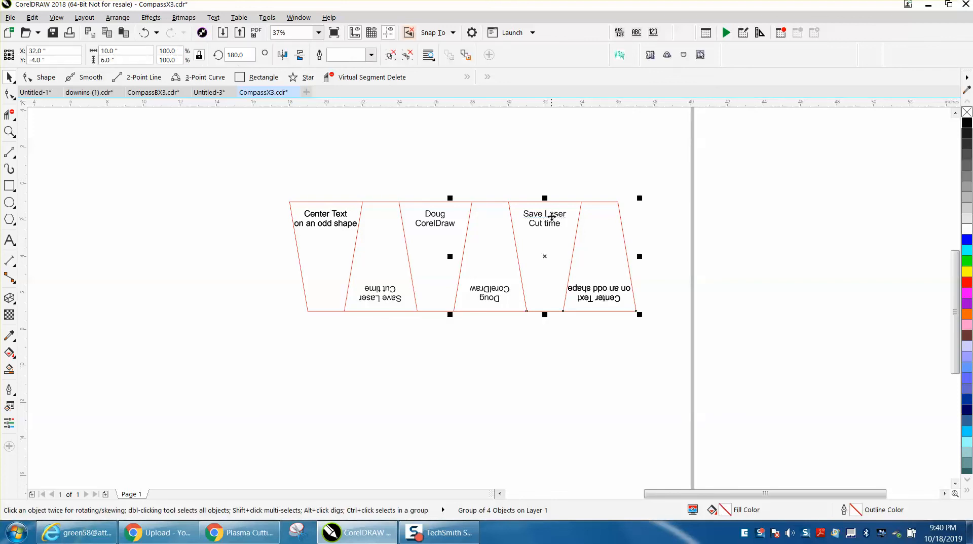
left_click(434, 218, "ctrl")
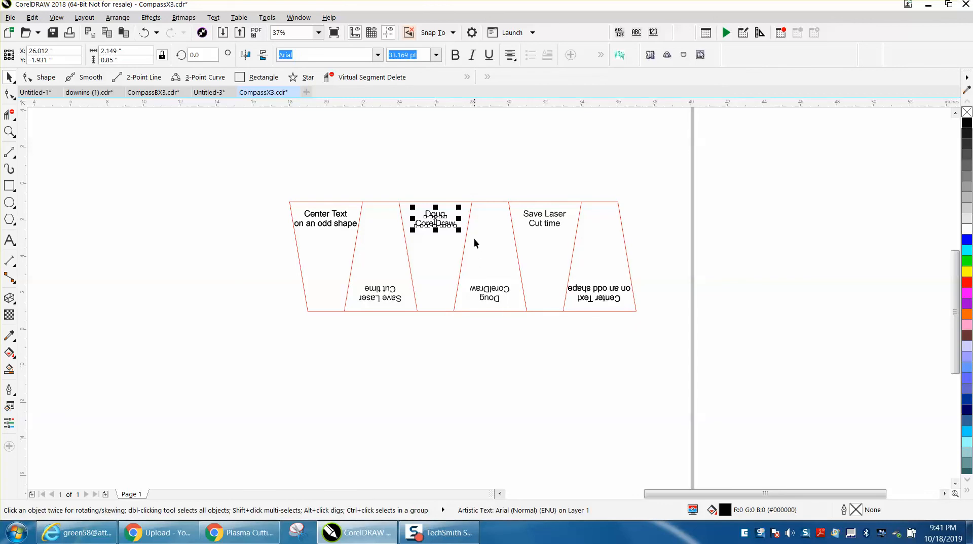
left_click(493, 297)
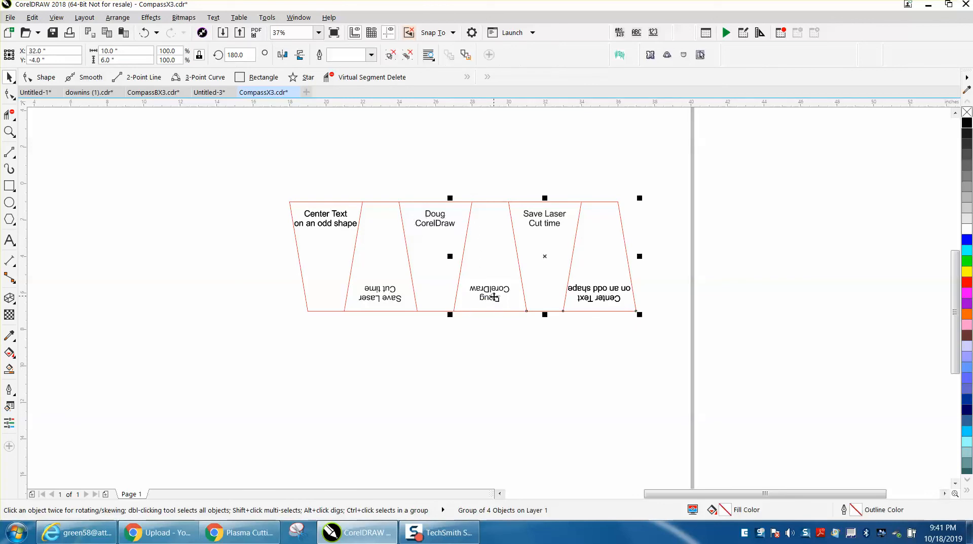
left_click(118, 17)
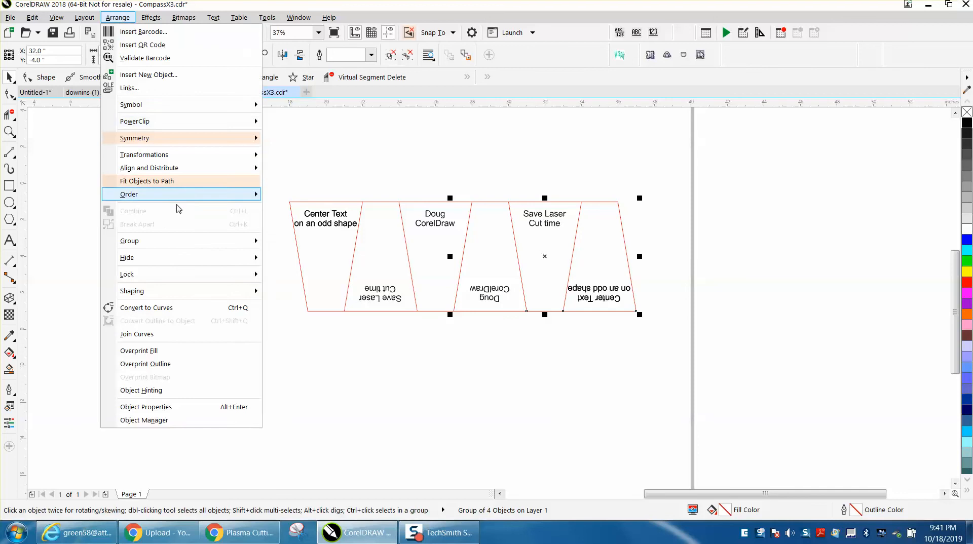
mouse_move(189, 242)
left_click(295, 256)
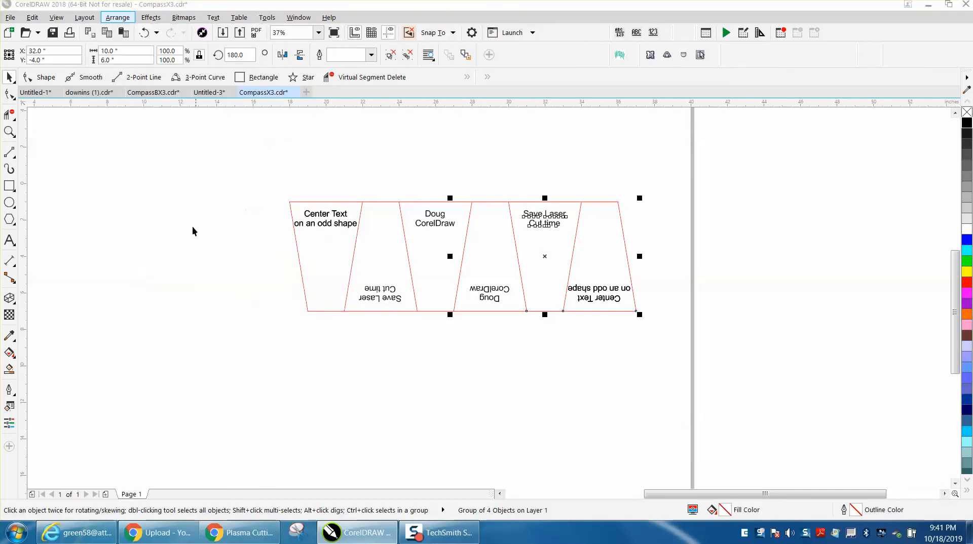
left_click(226, 245)
- Ungroup the upside-down CorelDraw-labelled shape from its text
left_click(505, 297)
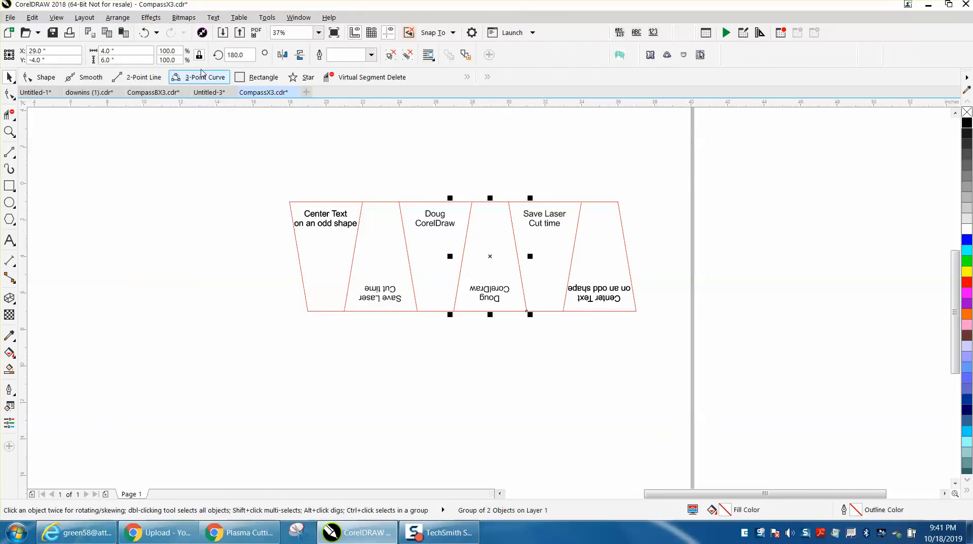
left_click(118, 18)
mouse_move(206, 241)
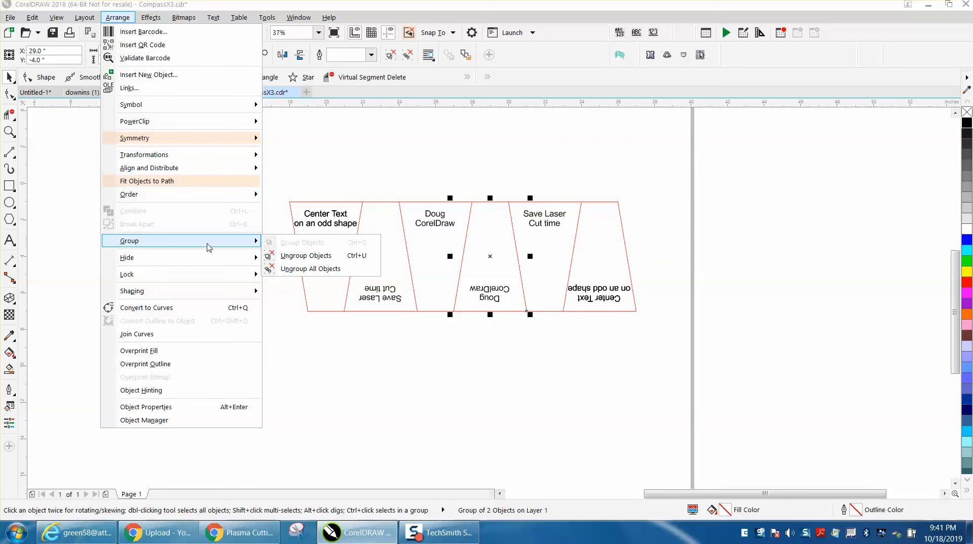
left_click(300, 256)
left_click(208, 217)
- Edit the upside-down two-line label to remove its first line, leaving only "CorelDraw"
left_click(484, 294)
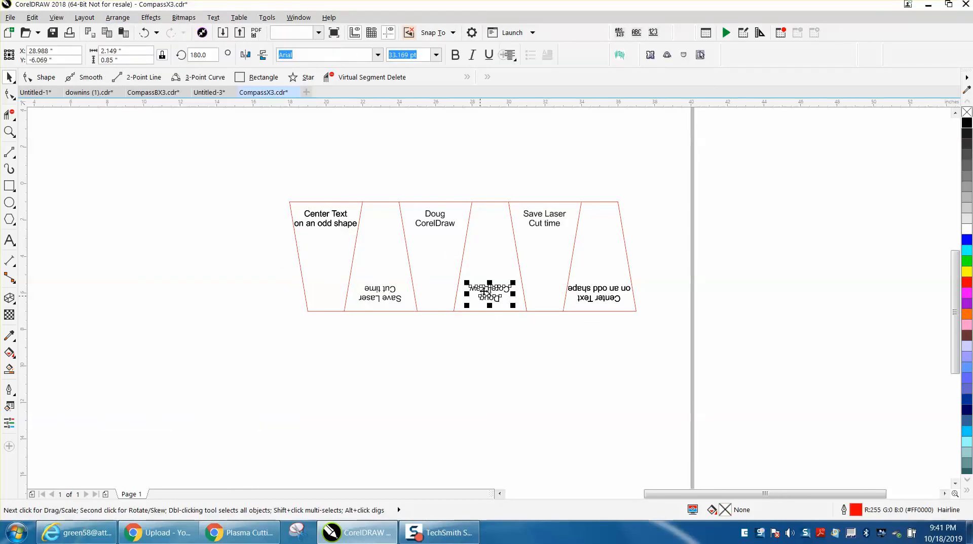
left_click(424, 163)
left_click(507, 291)
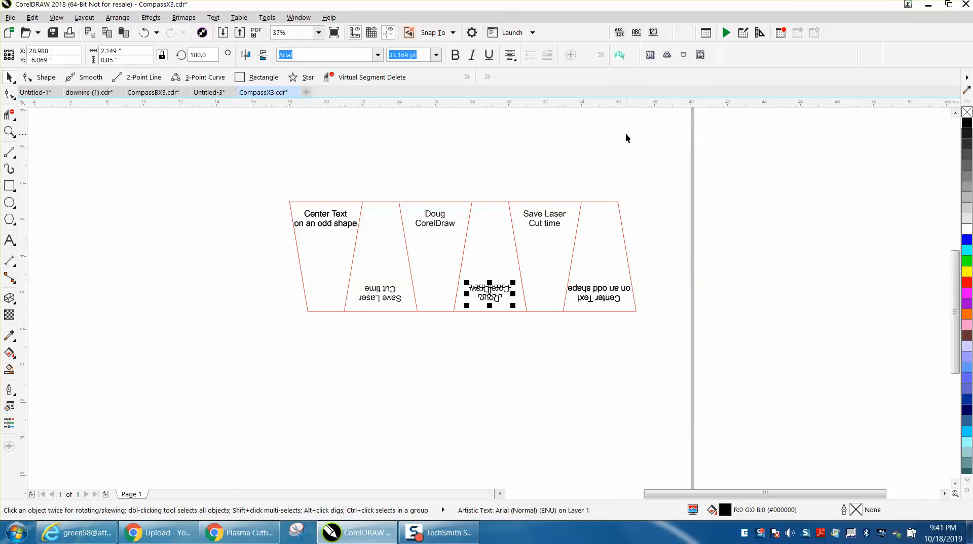
left_click(601, 54)
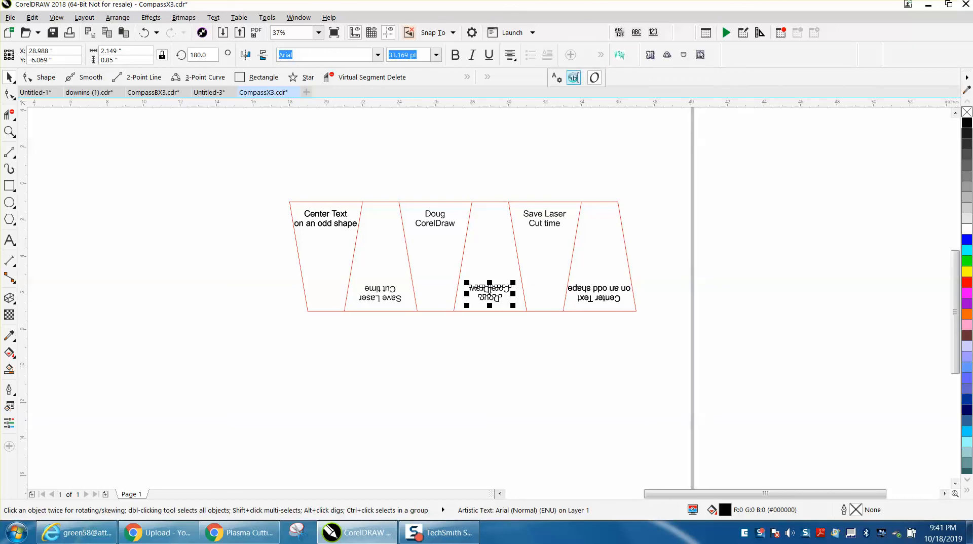
left_click(574, 77)
left_click_drag(502, 168, 467, 168)
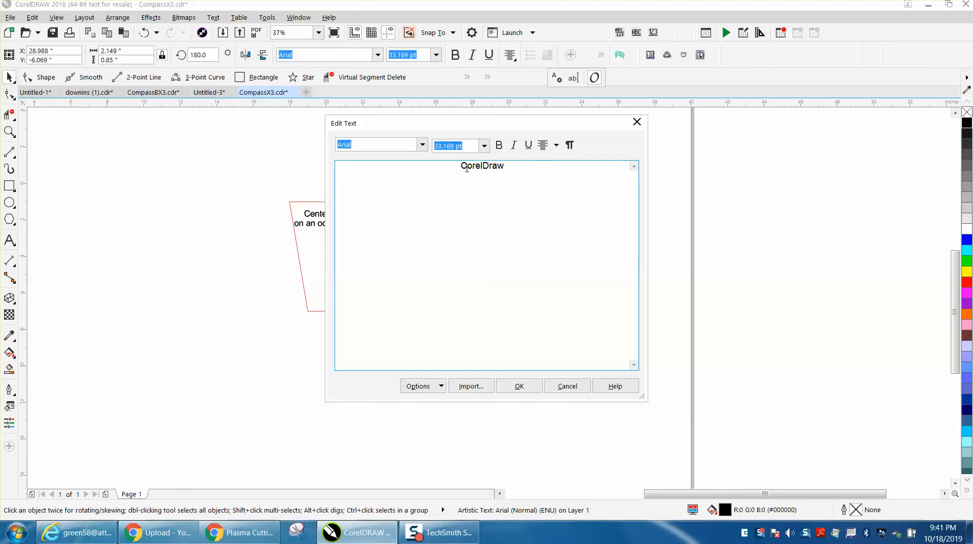
left_click(520, 390)
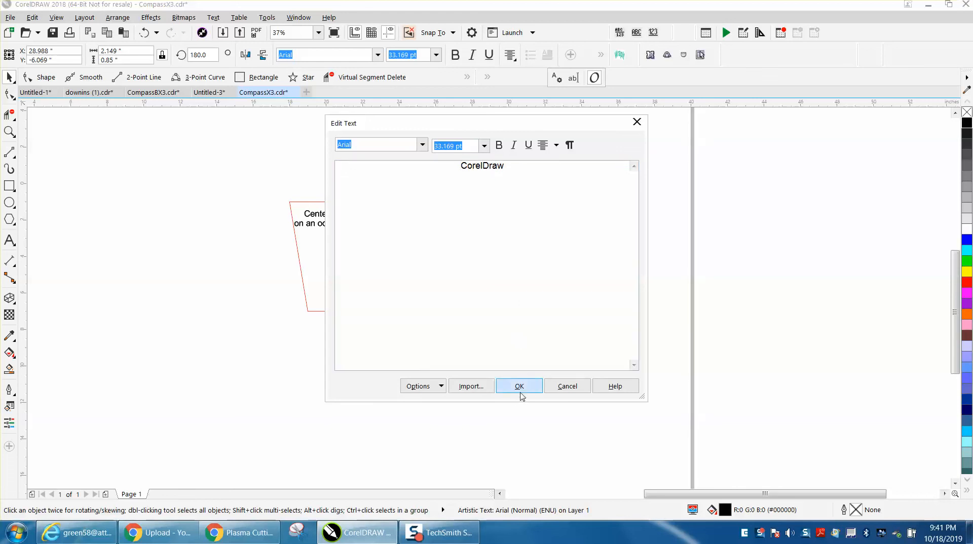
left_click(513, 384)
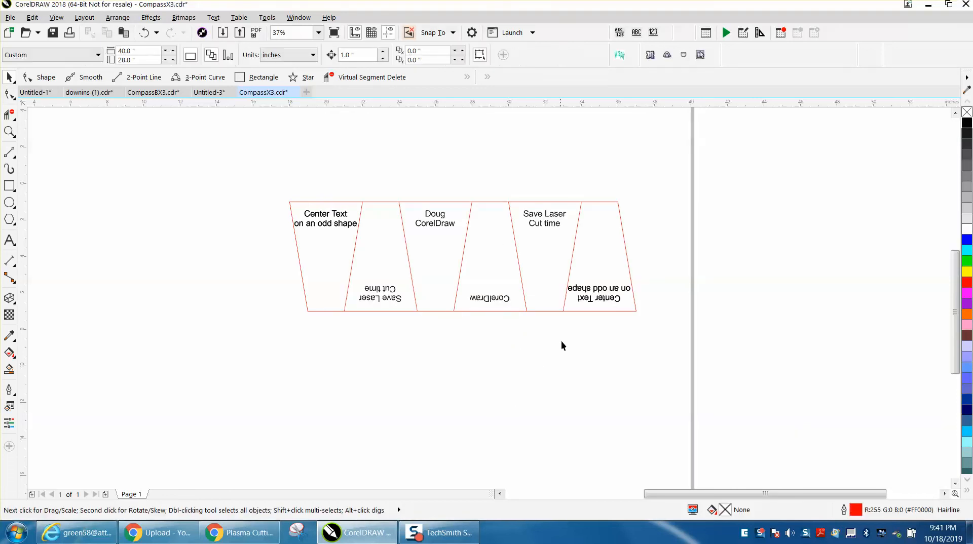
- Zoom in on the lower part of the nested shapes to examine the edited label and shared cut lines
left_click(9, 131)
left_click_drag(282, 259, 719, 351)
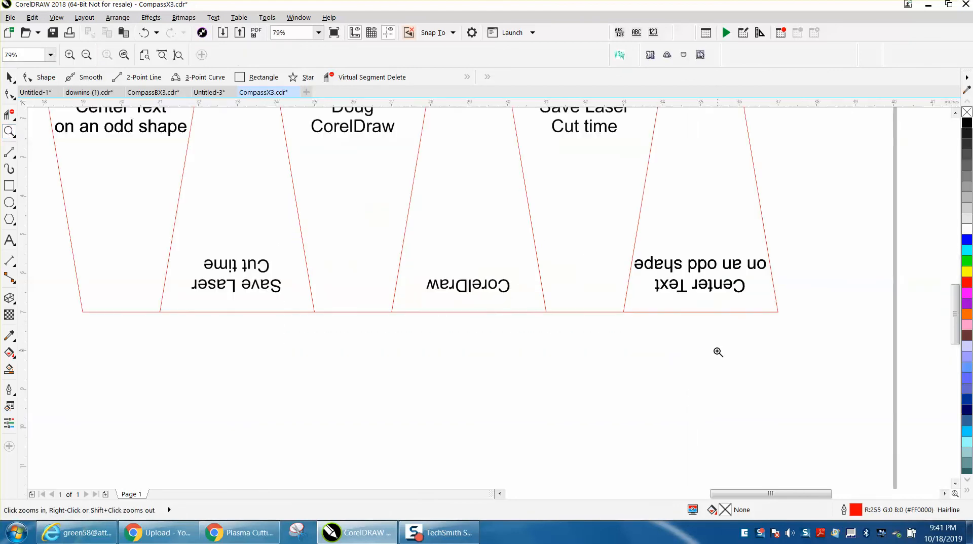